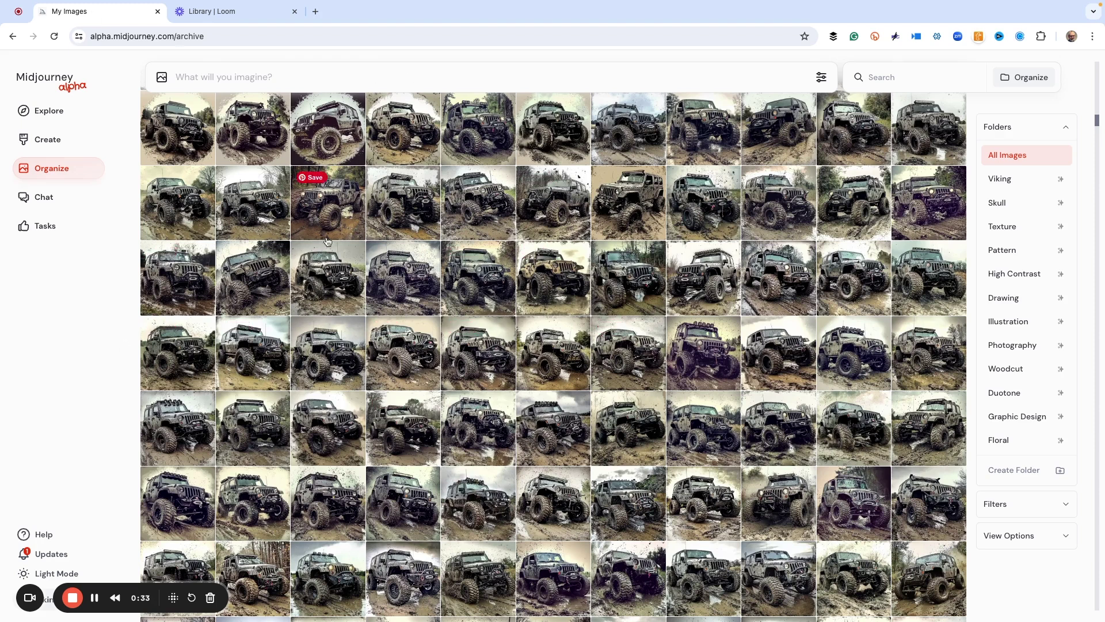
Step: Open the muddy off-road Jeep image from Organize and load it into the editor
click(472, 421)
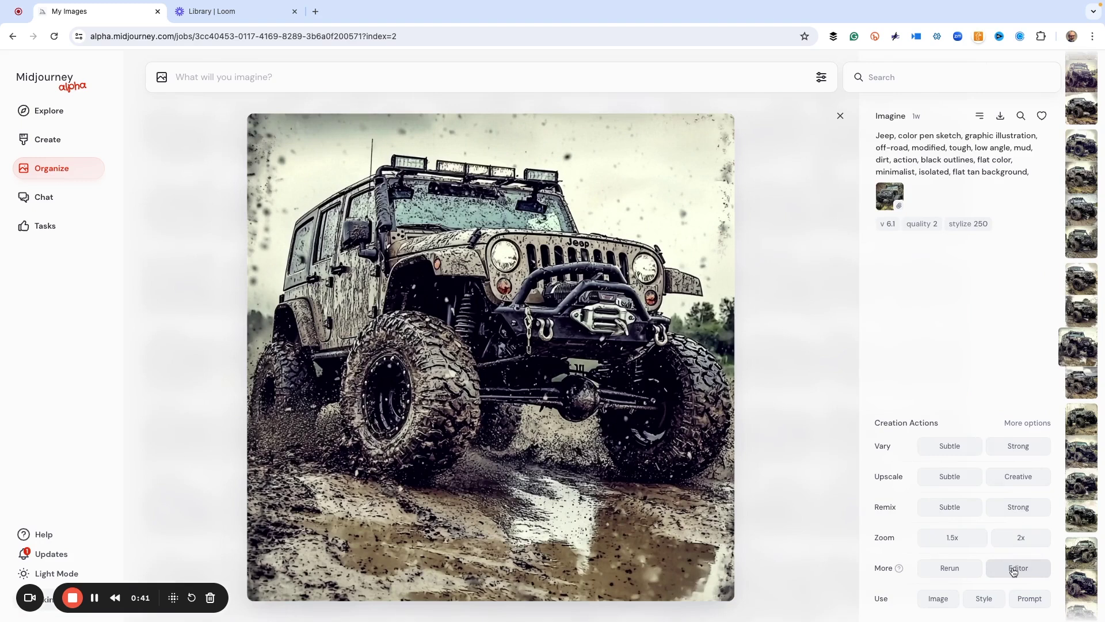
click(1013, 570)
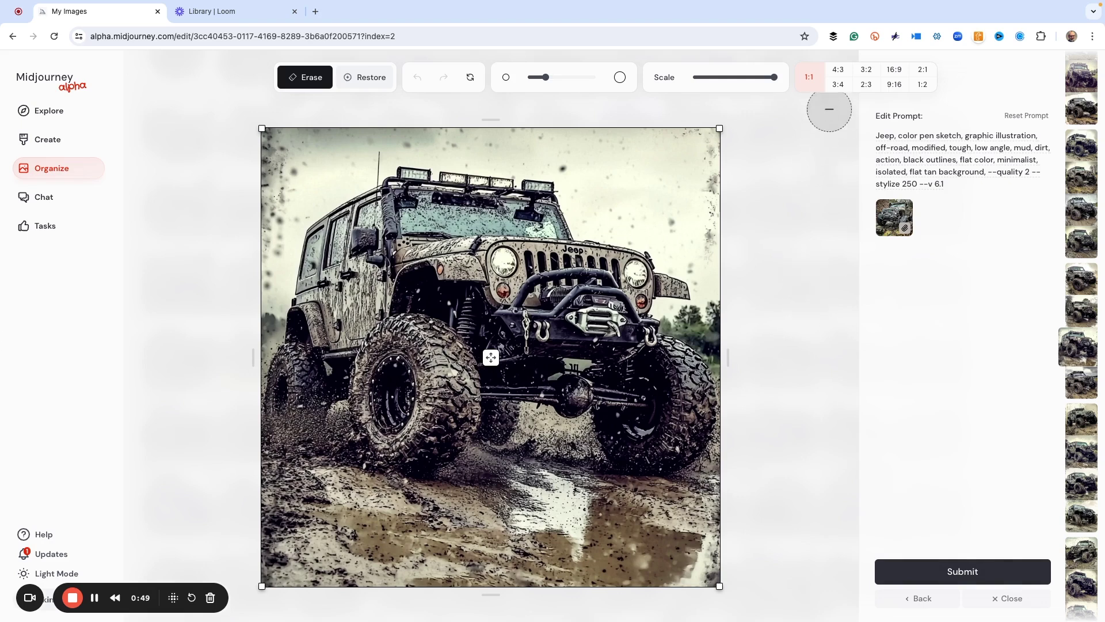
Step: Try 3:4 and 9:16, submit a 16:9 Jeep variation, then drag the Jeep left
click(839, 85)
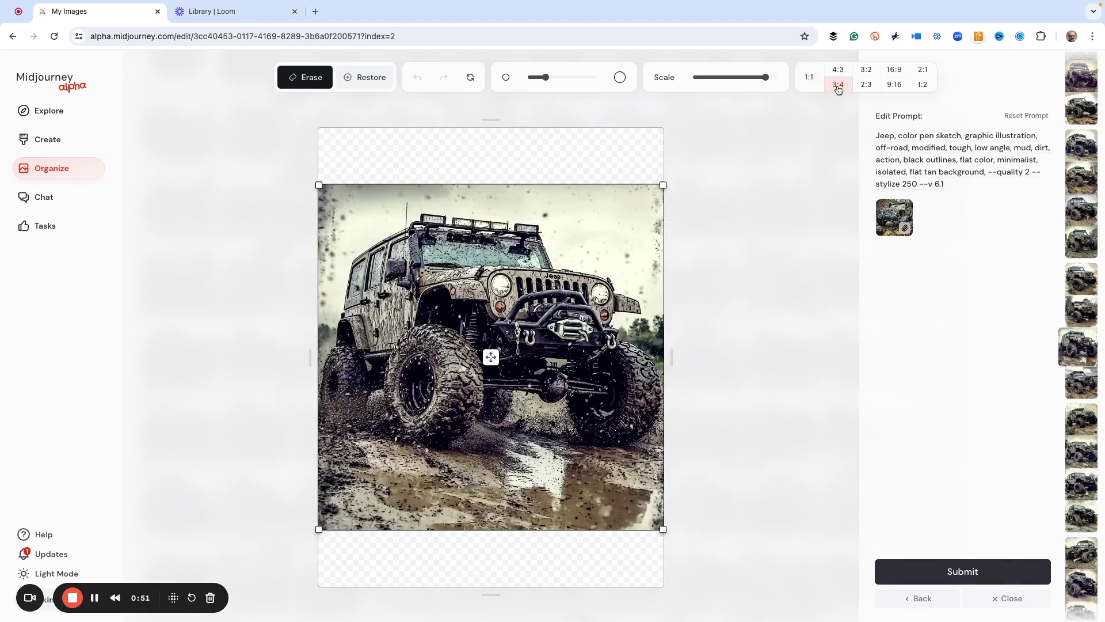
click(895, 85)
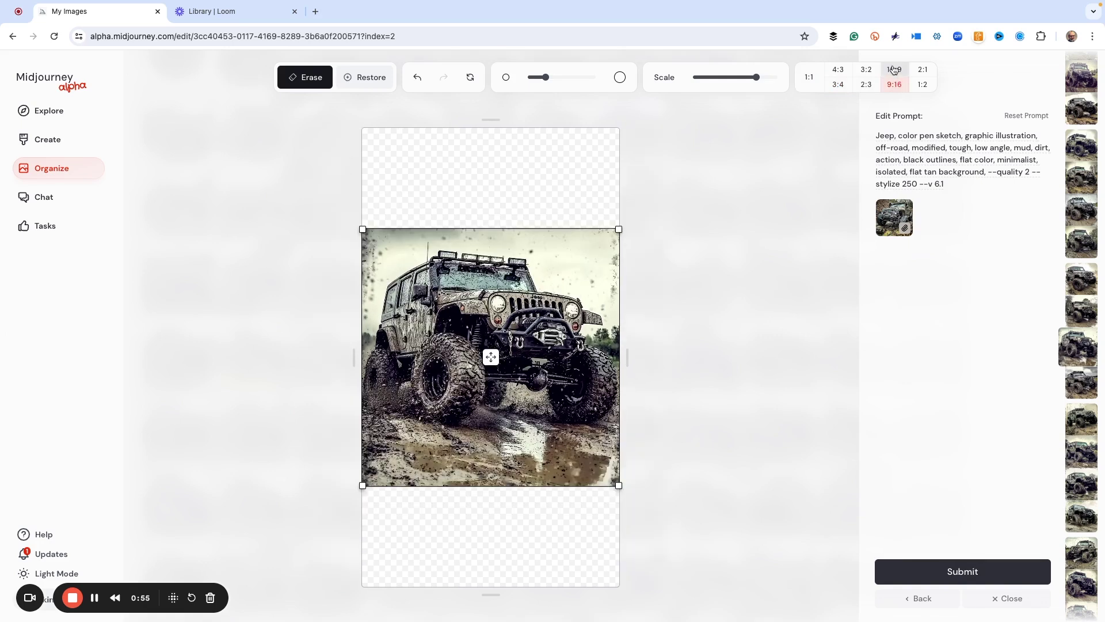
click(894, 69)
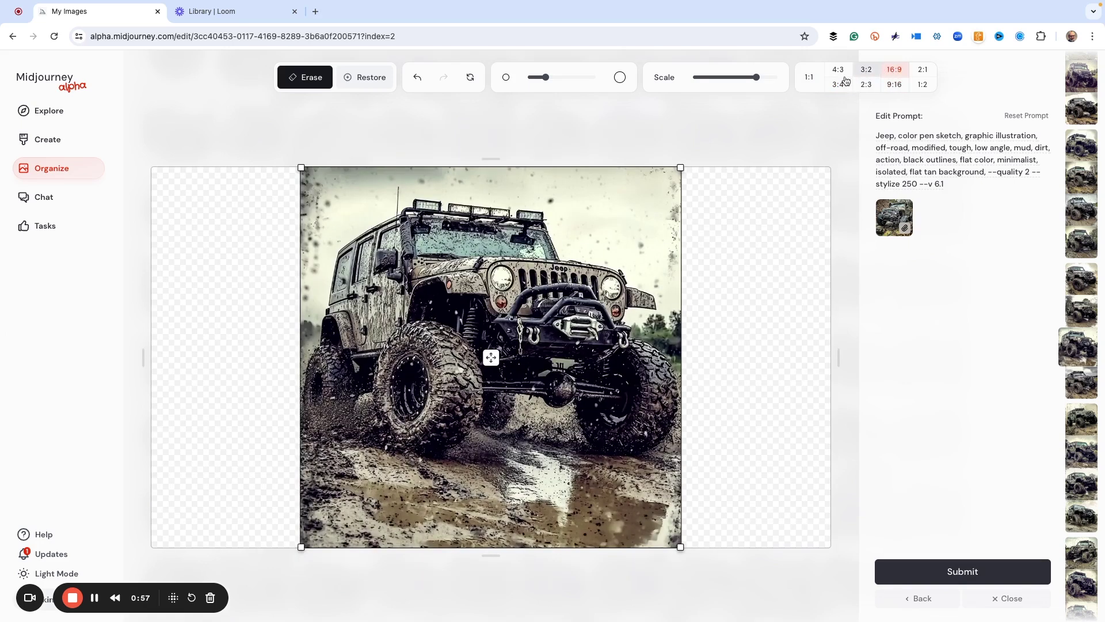
click(951, 572)
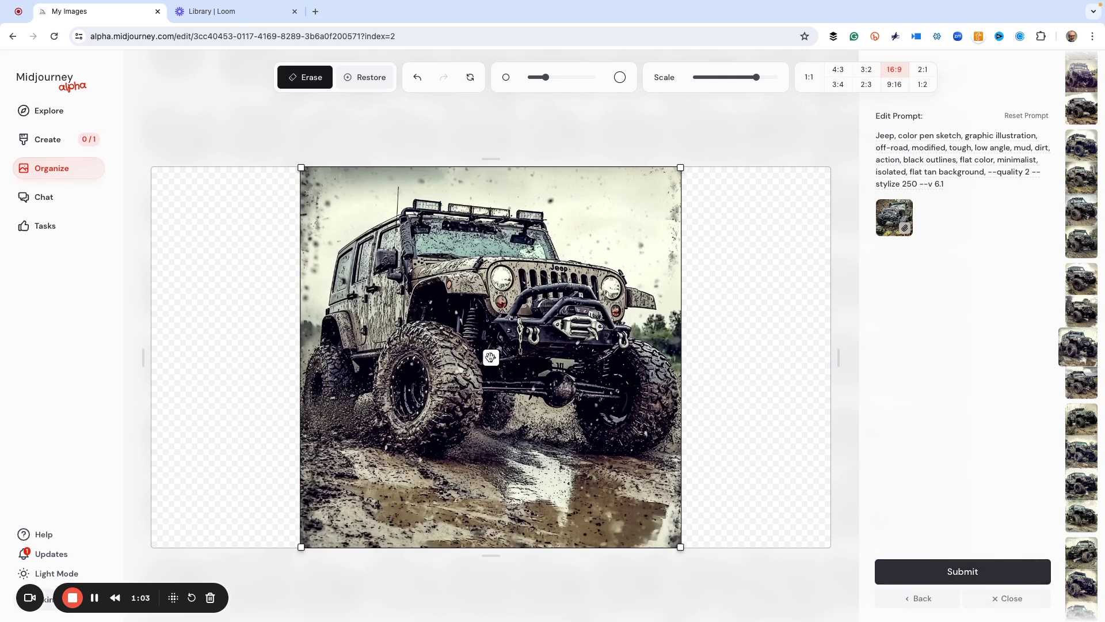
drag(491, 357, 402, 357)
Step: Submit the left-shifted 16:9 Jeep variation and lower the Scale slider to shrink the Jeep
click(973, 574)
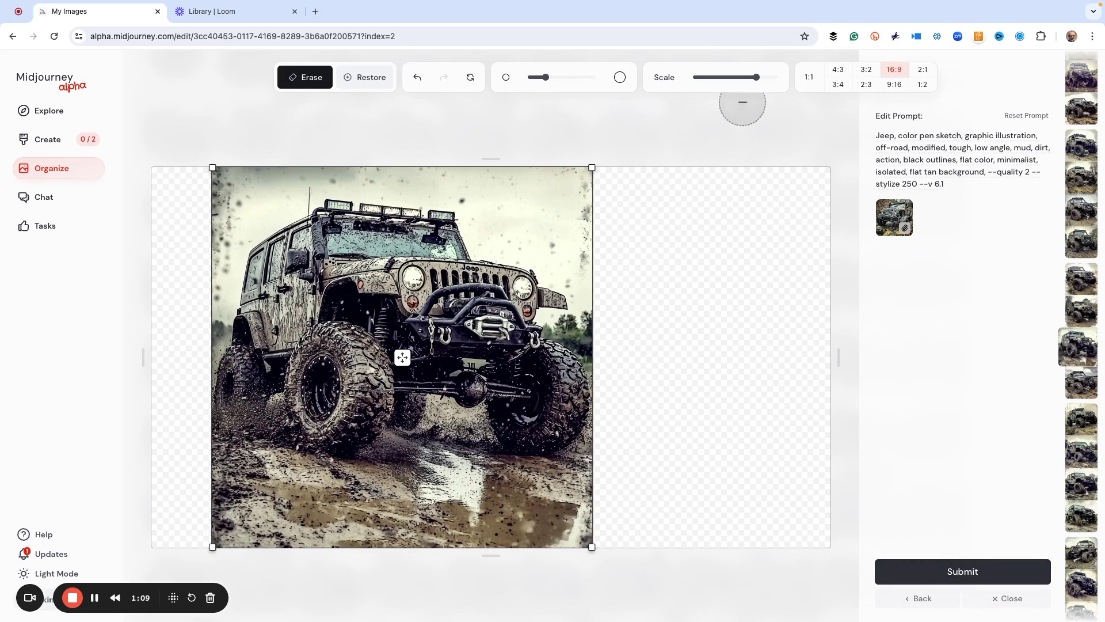
mouse_move(760, 85)
drag(758, 79, 728, 78)
Step: Switch to 1:1, centre the shrunken Jeep, submit it, and go to the Create page
click(809, 80)
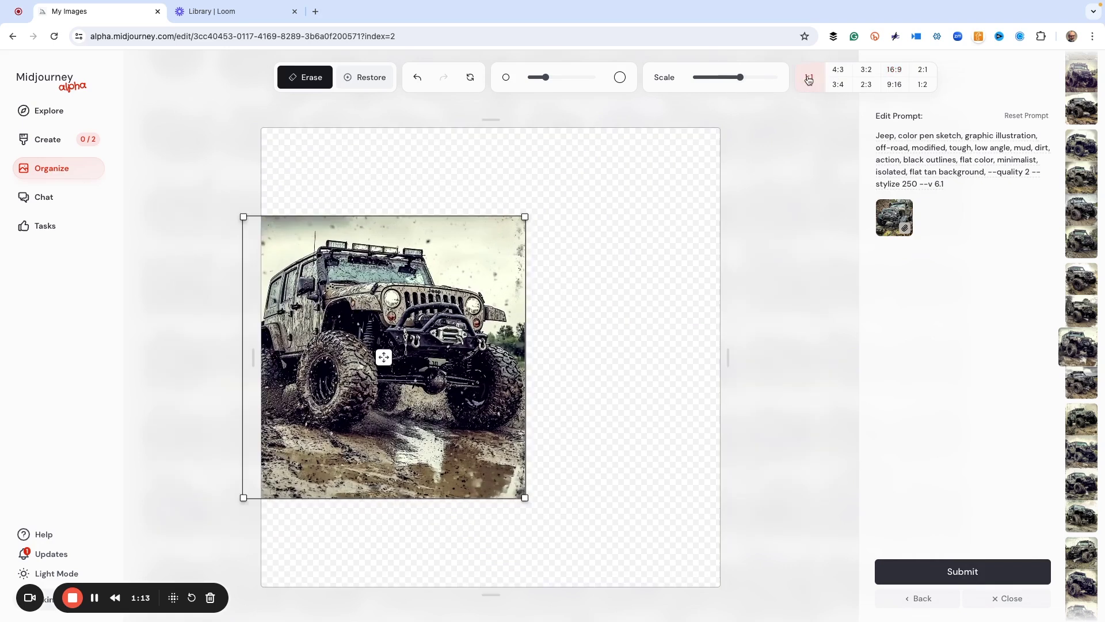
drag(383, 358, 490, 358)
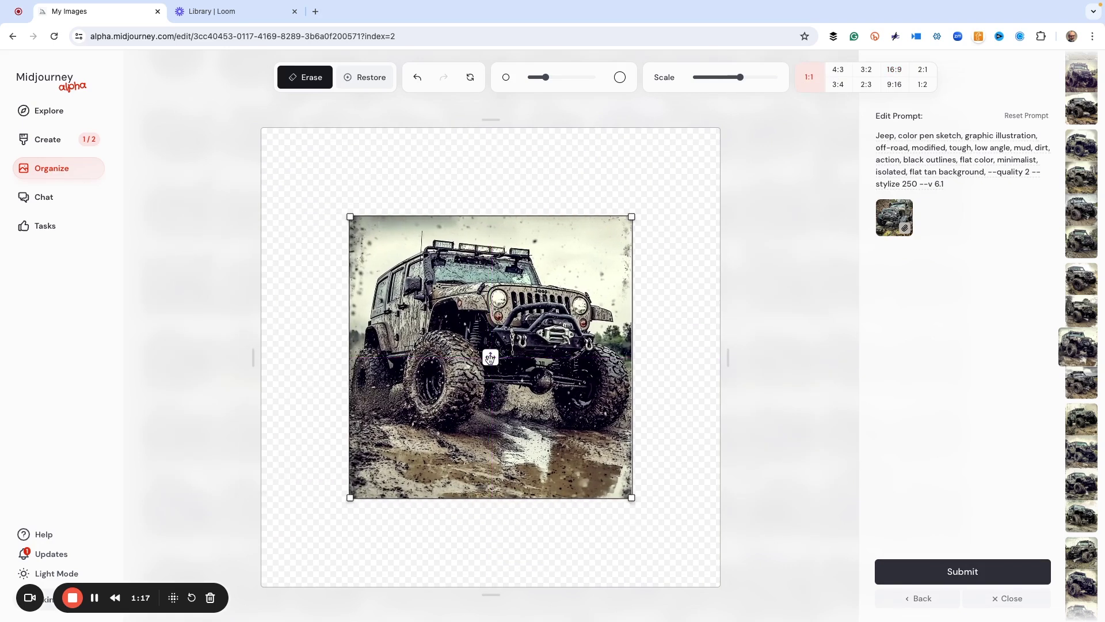
click(964, 571)
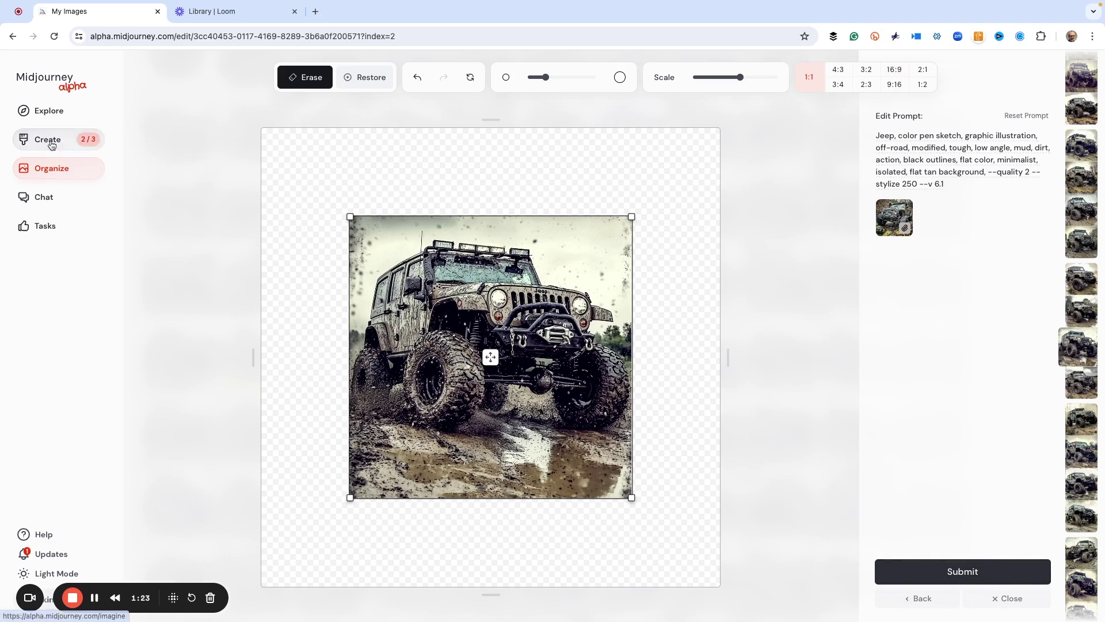
click(51, 145)
Step: Open a new 16:9 Jeep result full size and step through the other Jeep jobs' images
scroll(520, 261, down, 3)
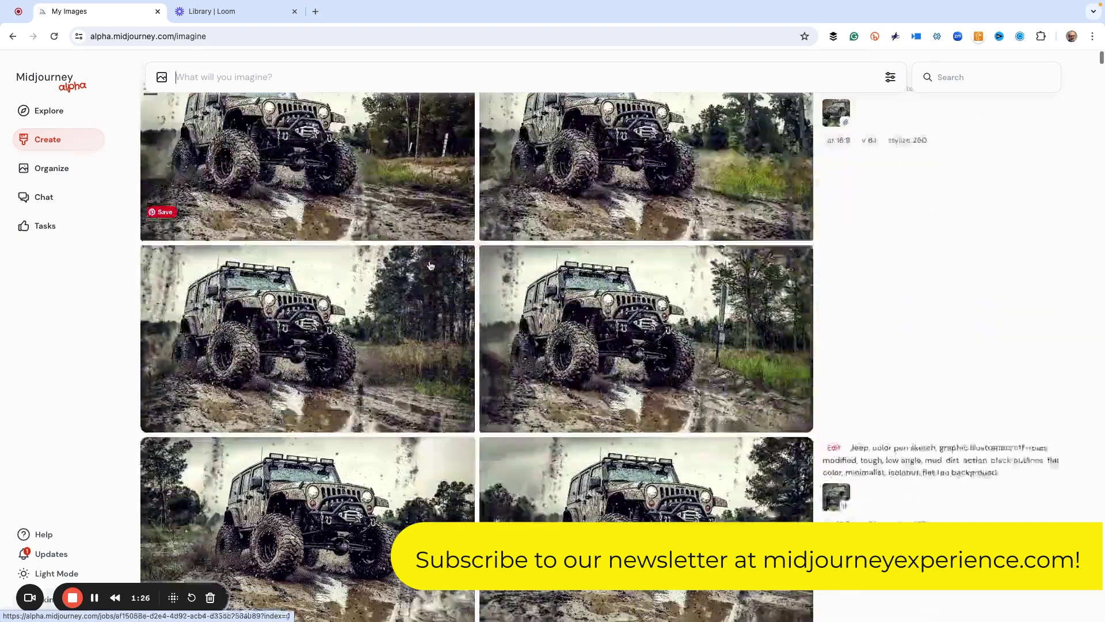
scroll(431, 266, down, 5)
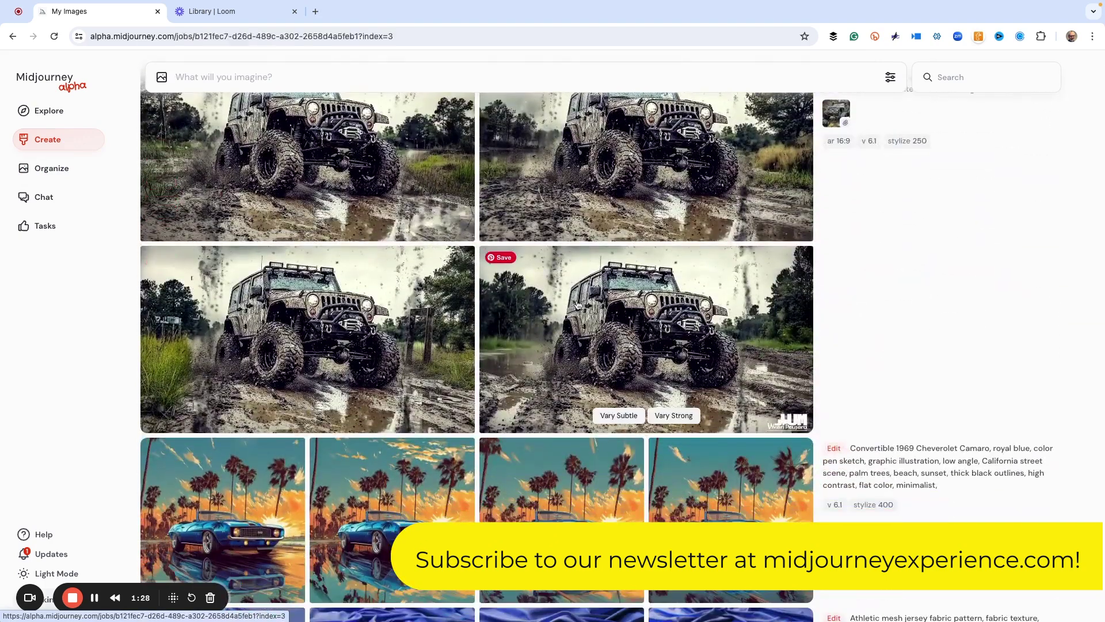
click(578, 305)
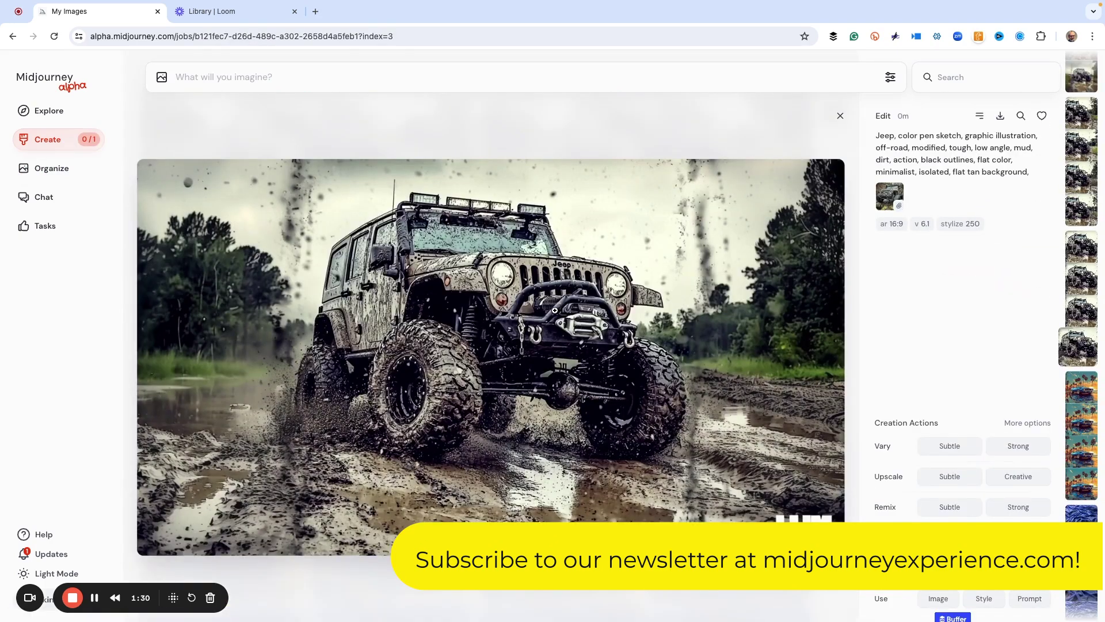
key(Up)
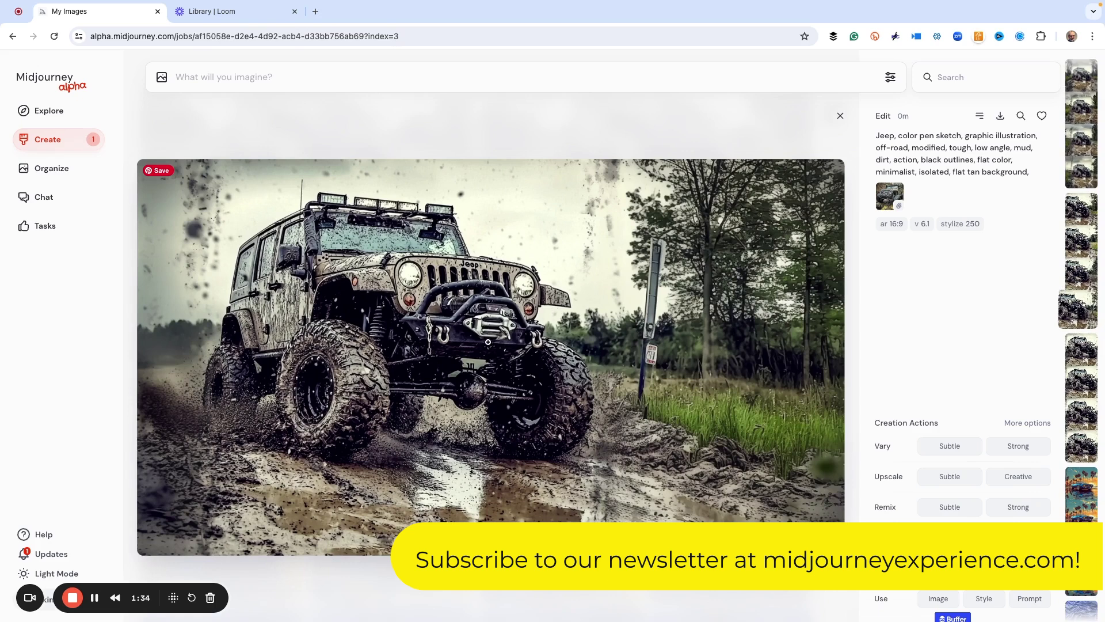
key(Left)
key(Left)
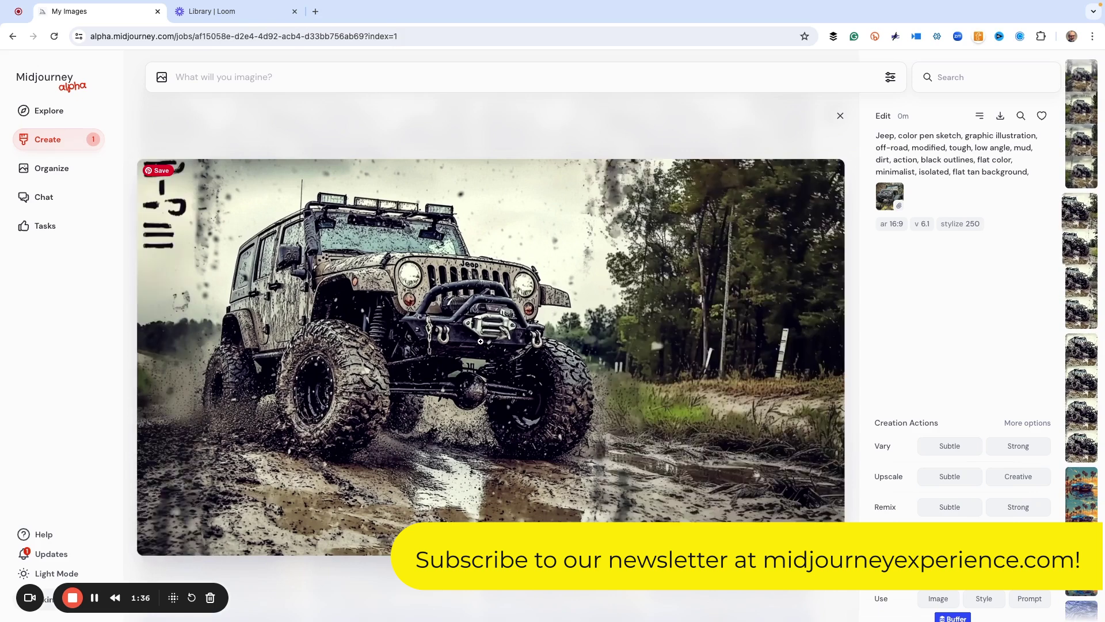
key(Up)
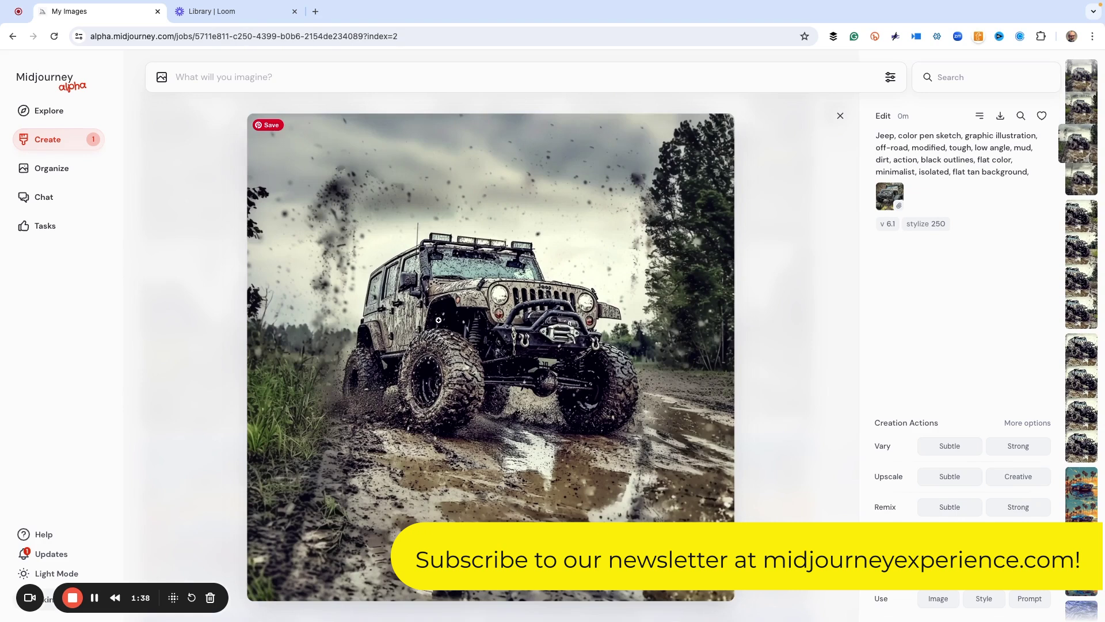
Step: Flip back and forth among the Jeep variants, return to the first, and close the lightbox
key(Left)
key(Left)
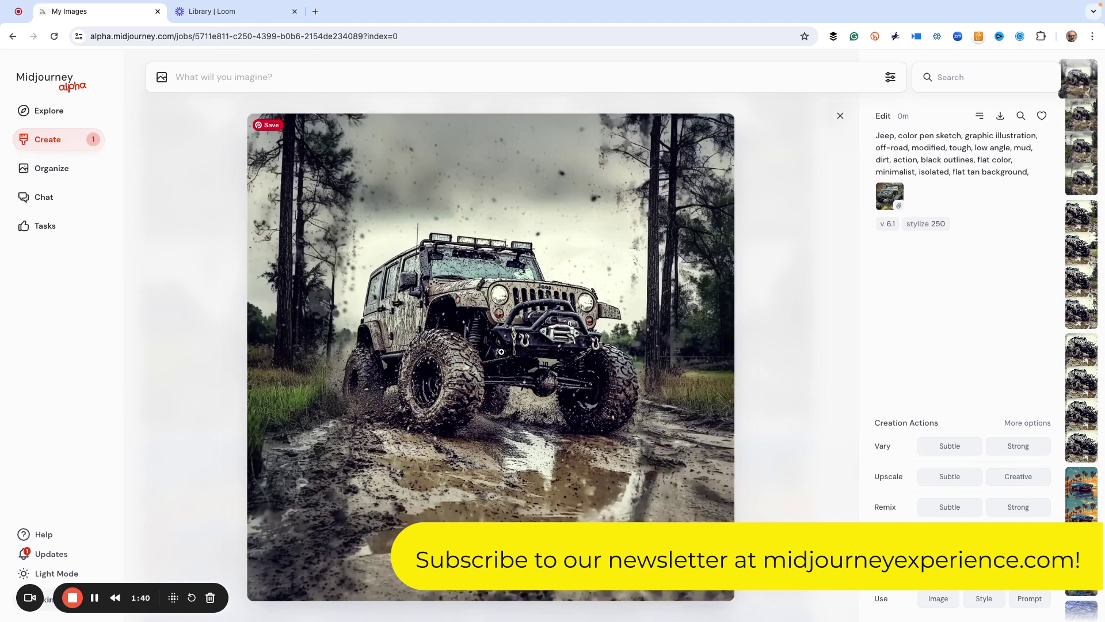
key(Left)
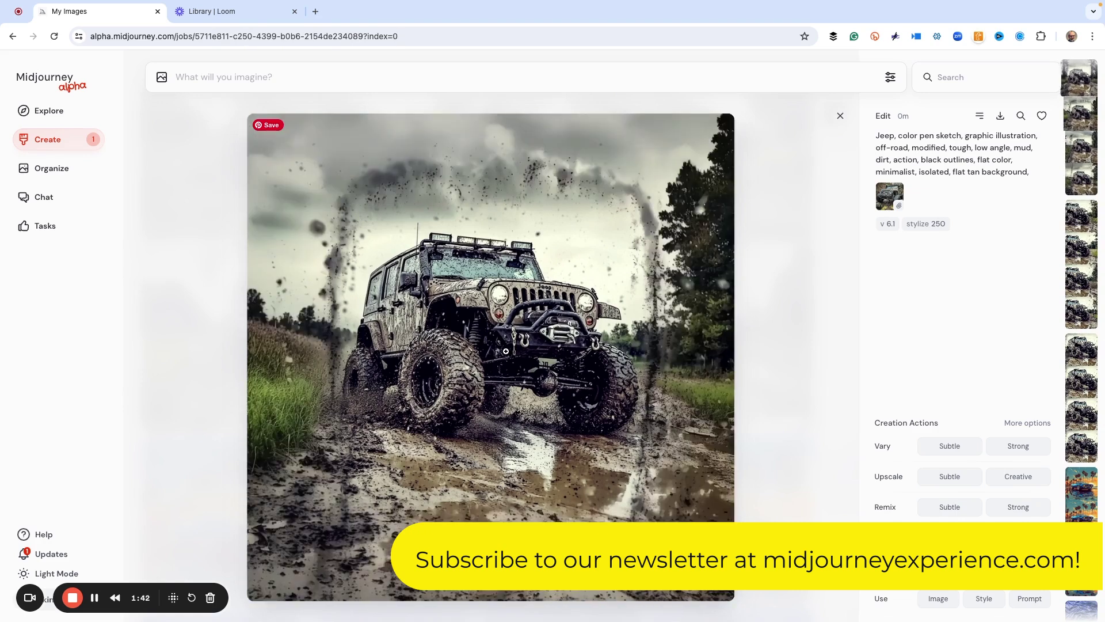
key(Right)
key(Left)
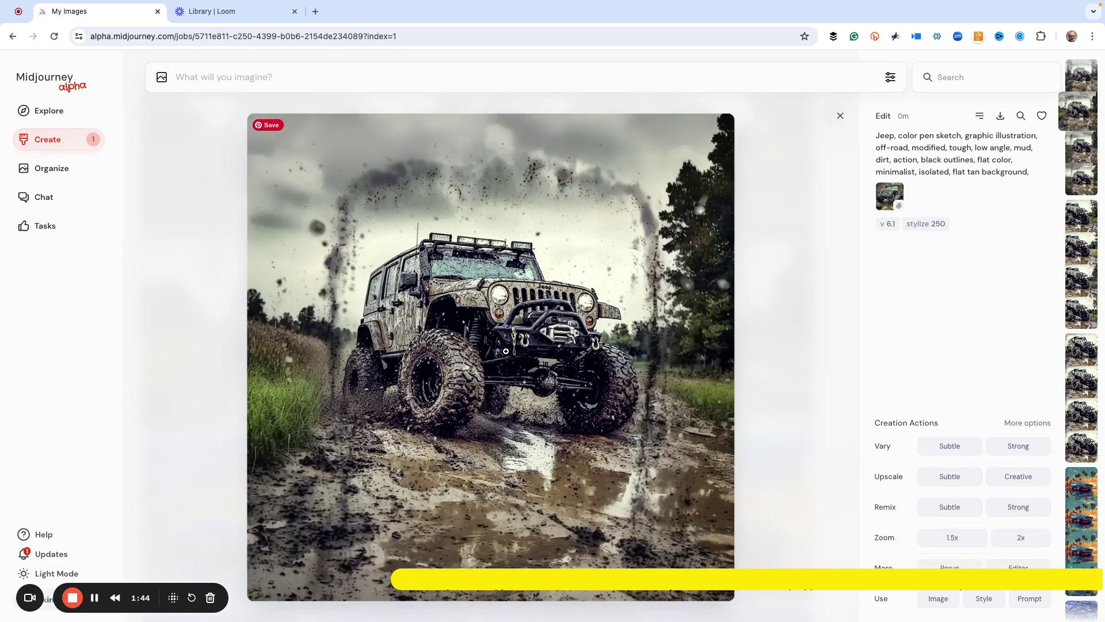
key(Right)
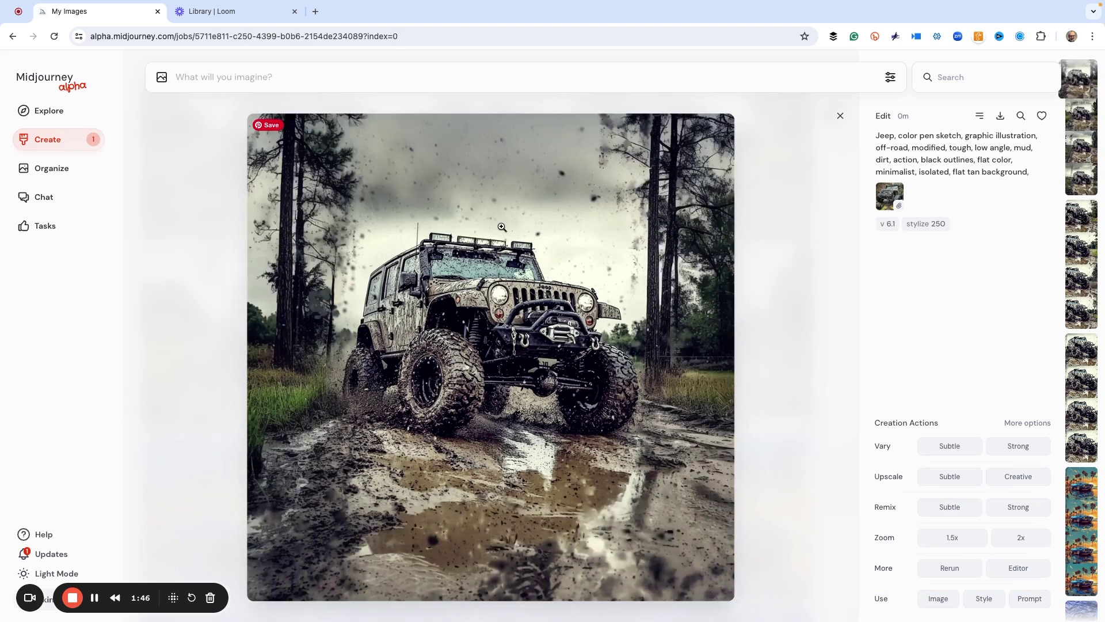
key(Right)
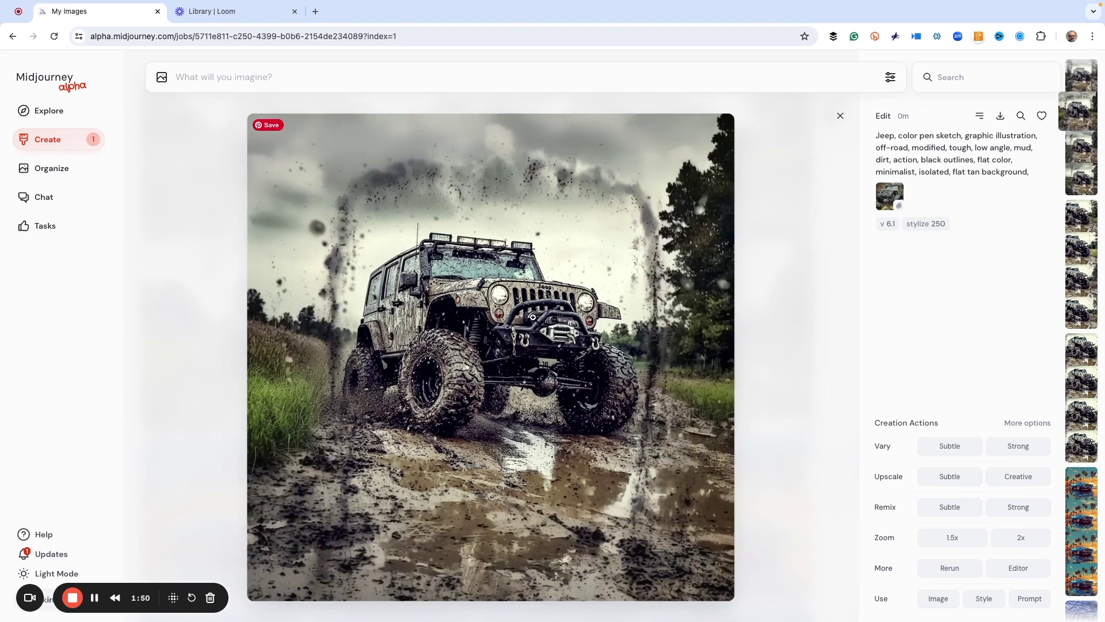
key(Left)
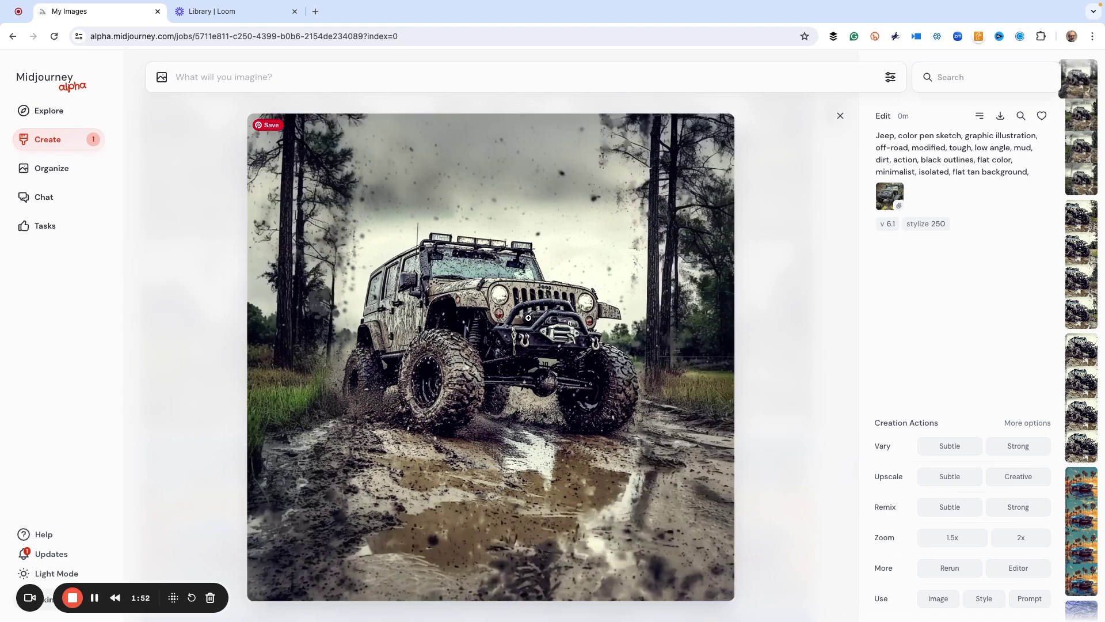
click(795, 259)
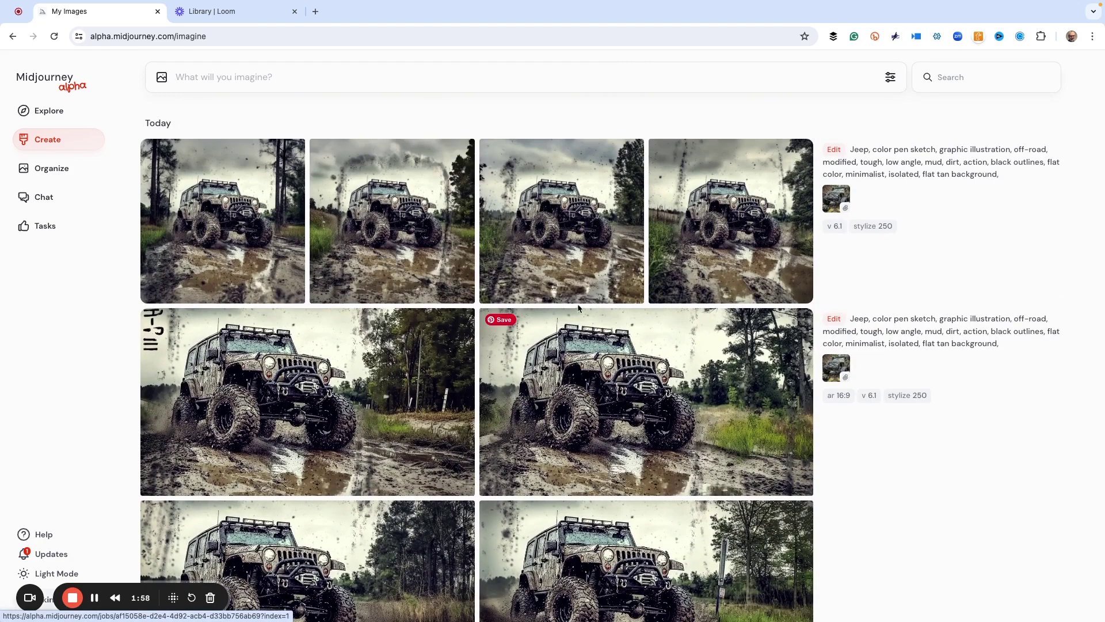
Step: Scroll the Create grid, then switch to the Organize archive of Jeep images
scroll(357, 293, down, 7)
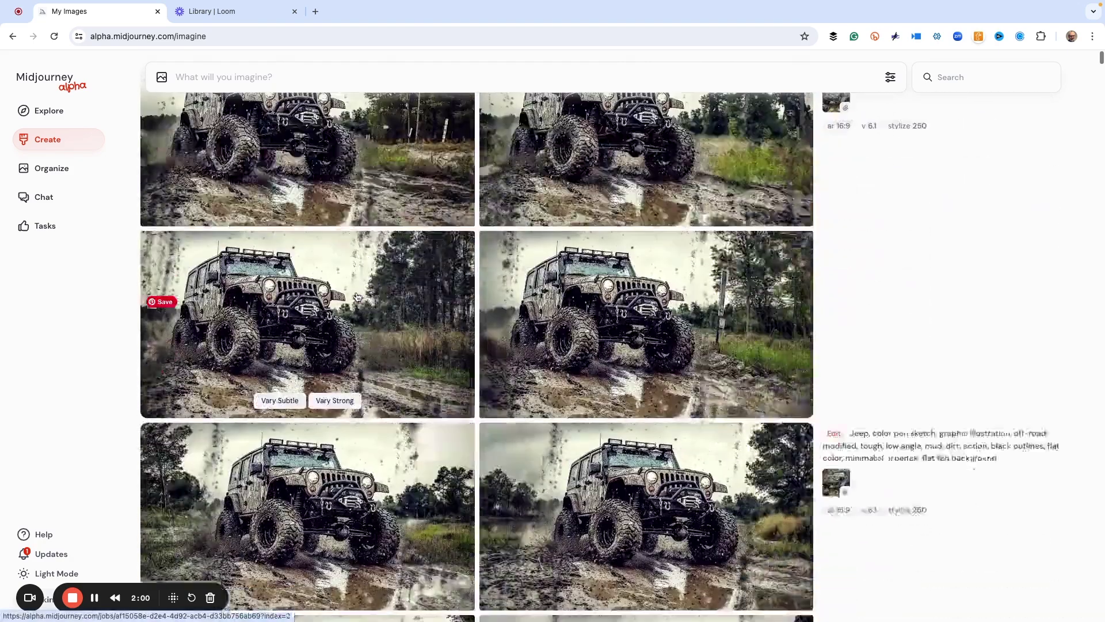
scroll(357, 294, down, 3)
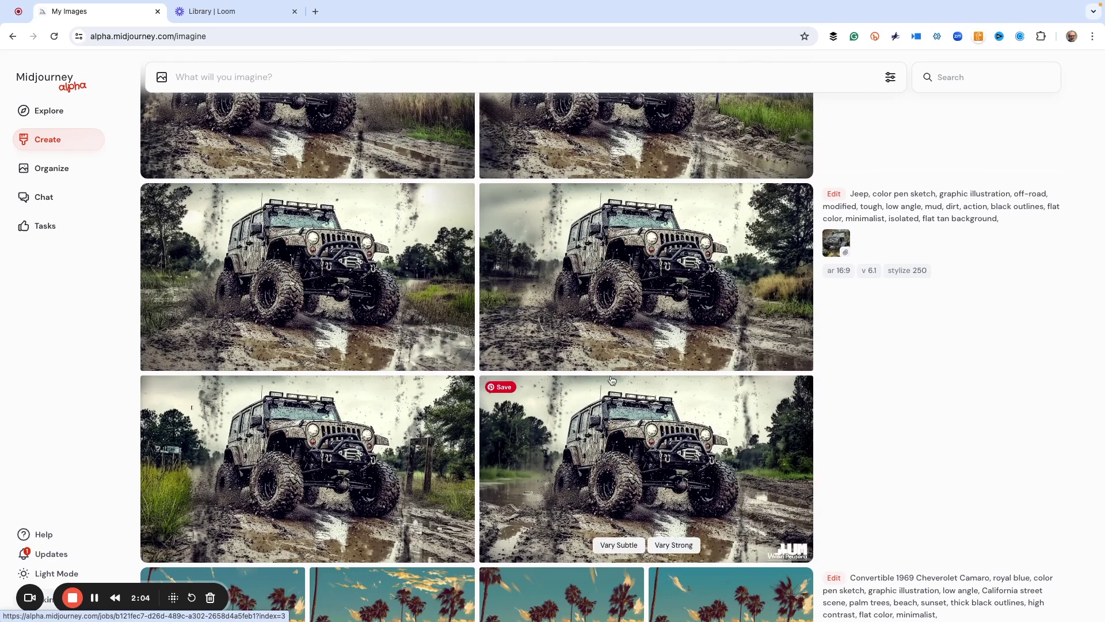
scroll(558, 372, up, 2)
scroll(559, 372, down, 3)
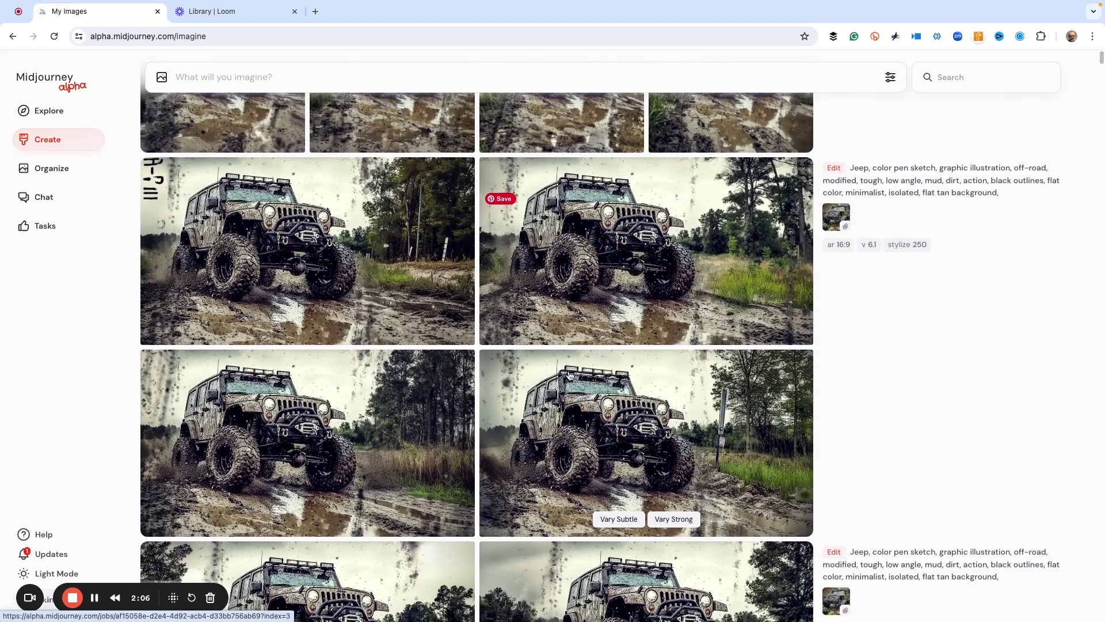
scroll(543, 369, up, 1)
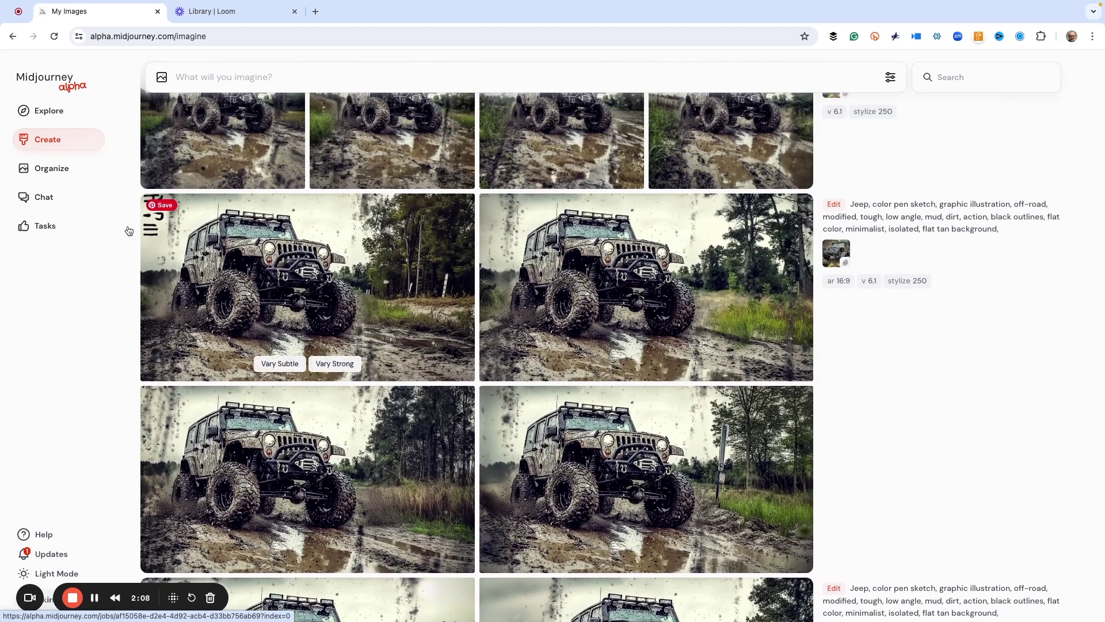
click(78, 180)
scroll(525, 325, down, 2)
Step: Open the square muddy off-road Jeep from the archive in the editor
scroll(526, 325, down, 2)
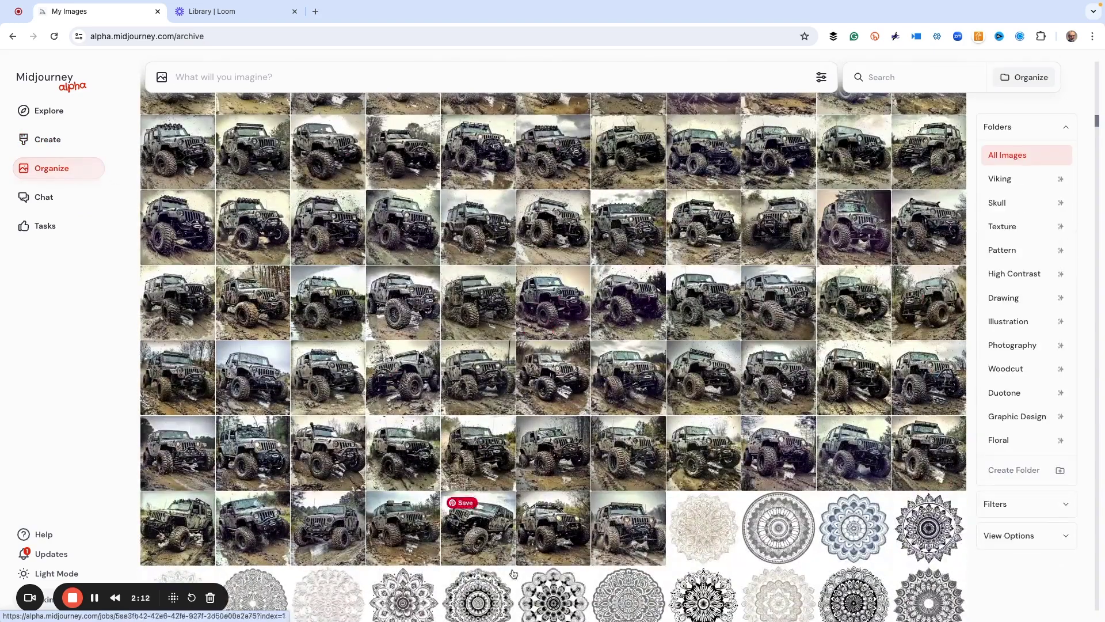
click(485, 535)
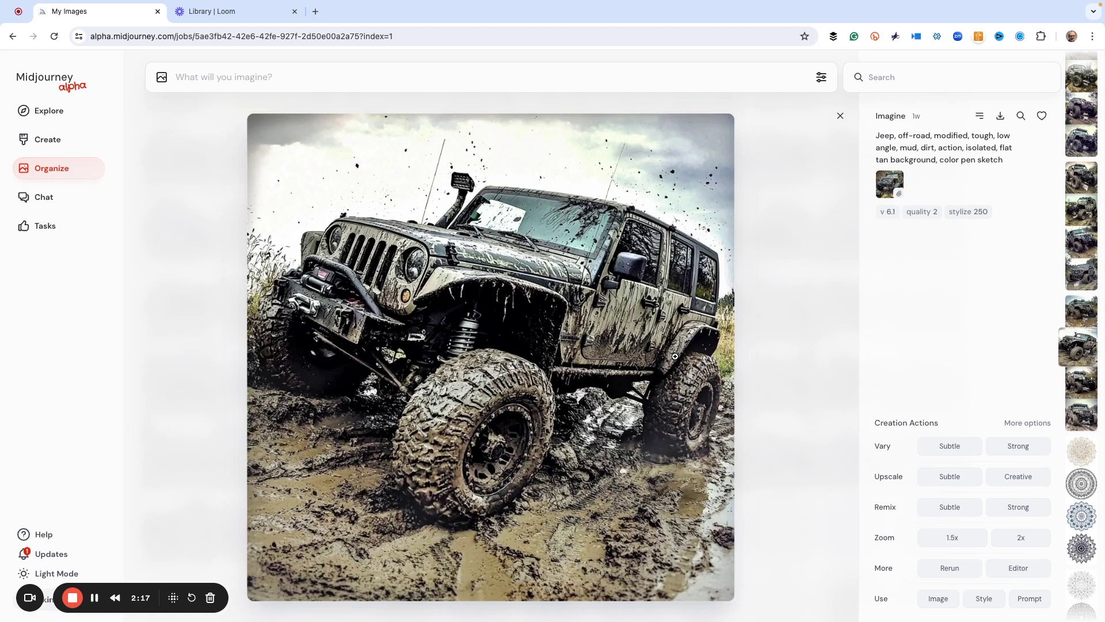
click(1015, 569)
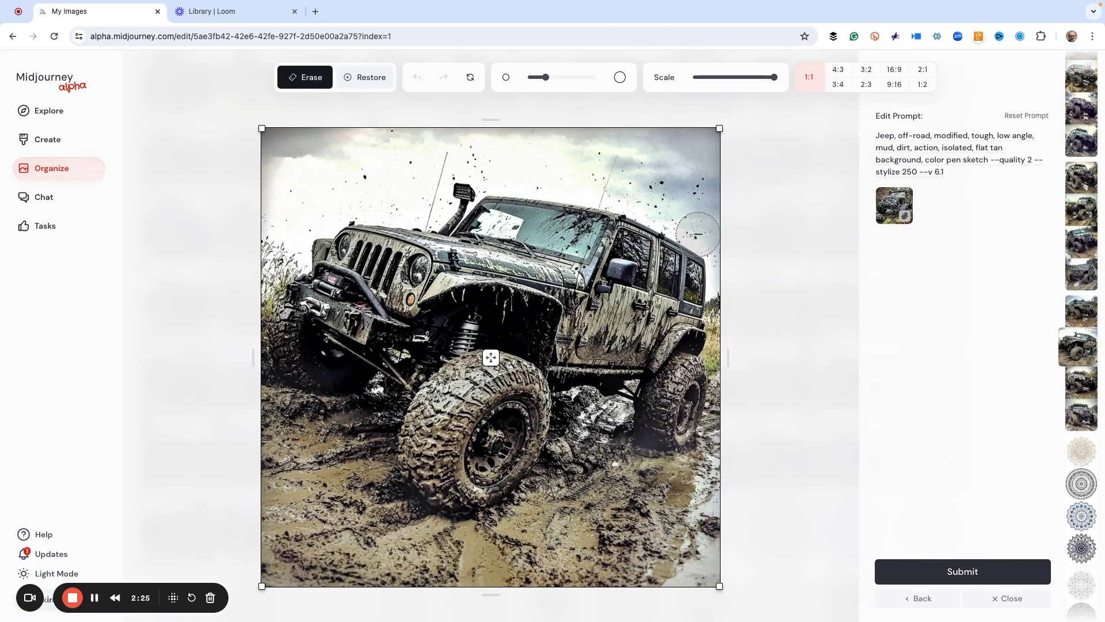
Step: Scale the Jeep to 68%, erase the top-left sky, and submit the edit
mouse_move(773, 78)
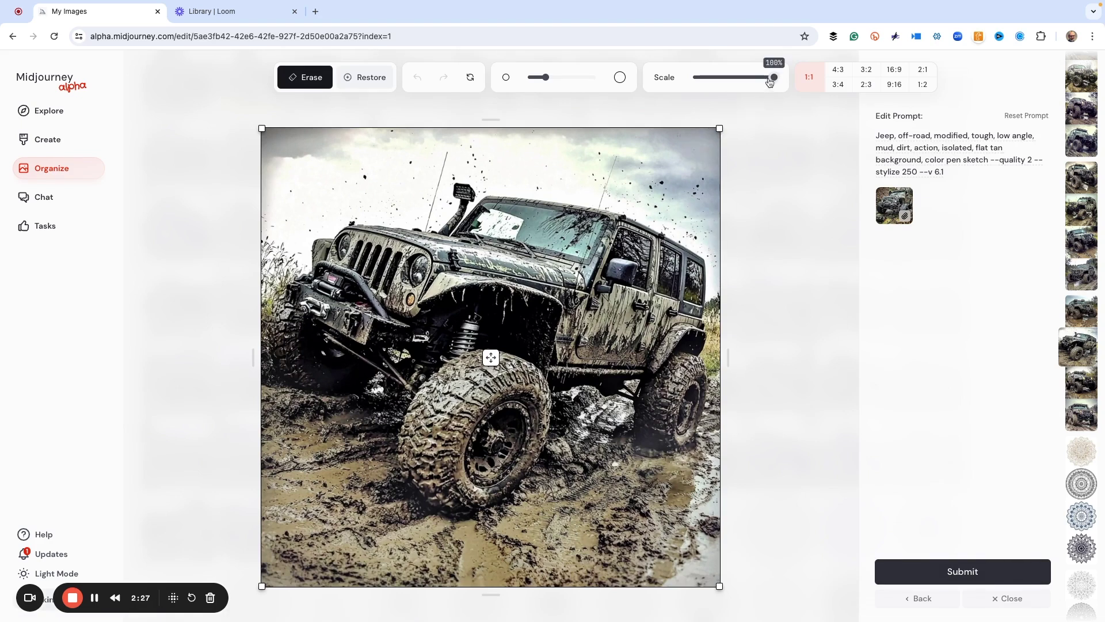
drag(773, 78, 746, 78)
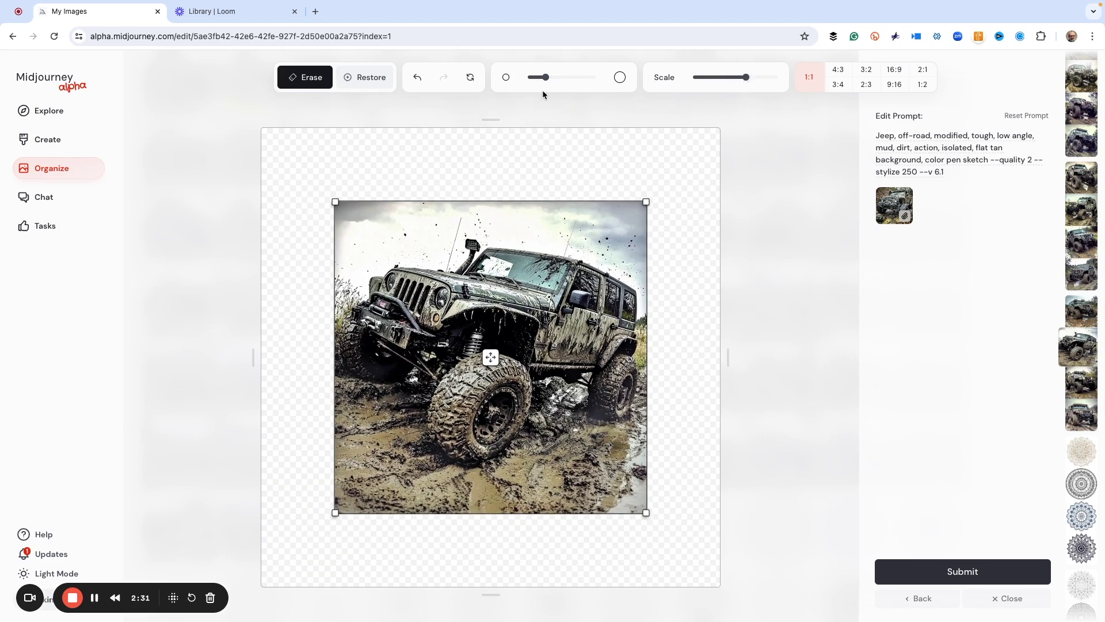
mouse_move(559, 89)
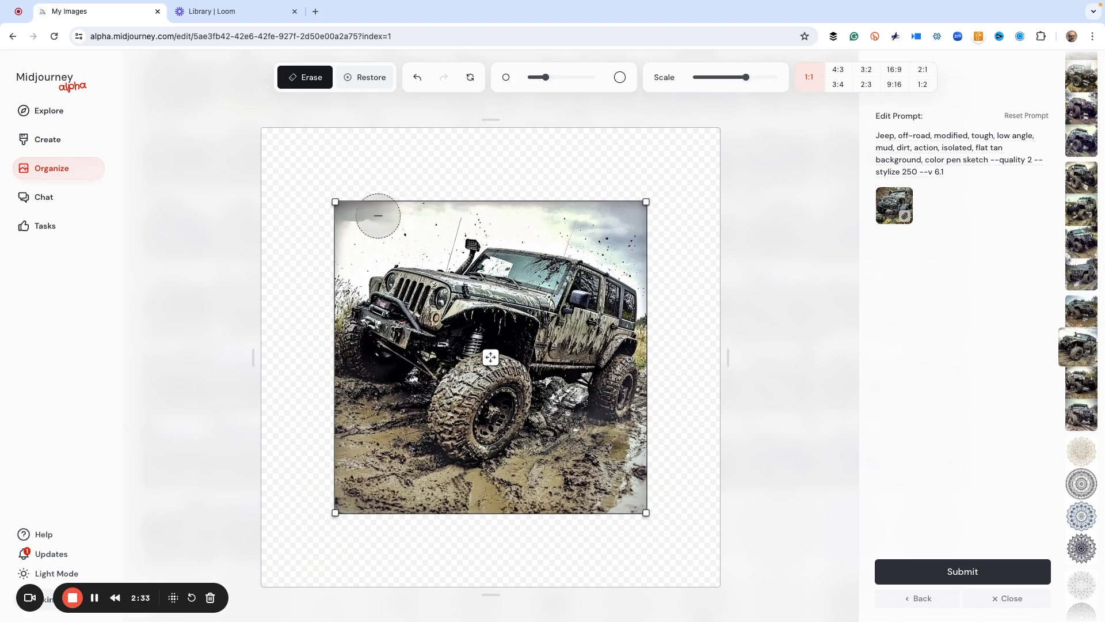
mouse_move(401, 211)
mouse_down()
mouse_move(345, 209)
mouse_move(333, 252)
mouse_move(373, 213)
mouse_move(338, 247)
mouse_move(502, 196)
mouse_move(601, 206)
mouse_move(575, 211)
mouse_move(596, 208)
mouse_move(634, 231)
mouse_move(606, 223)
mouse_move(622, 242)
mouse_move(644, 210)
mouse_up()
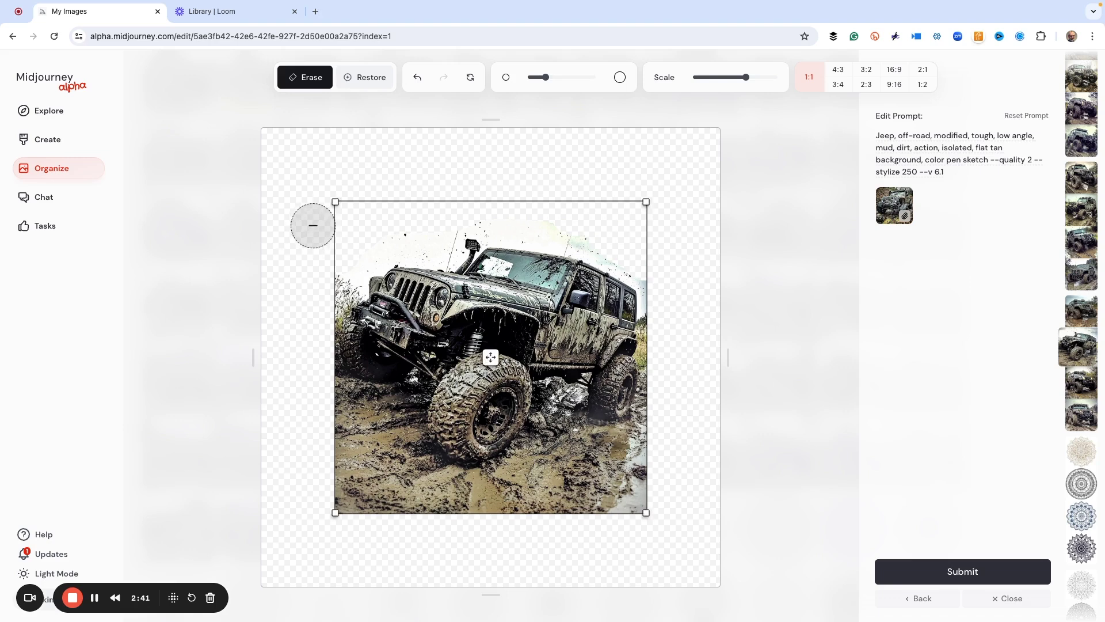
click(952, 576)
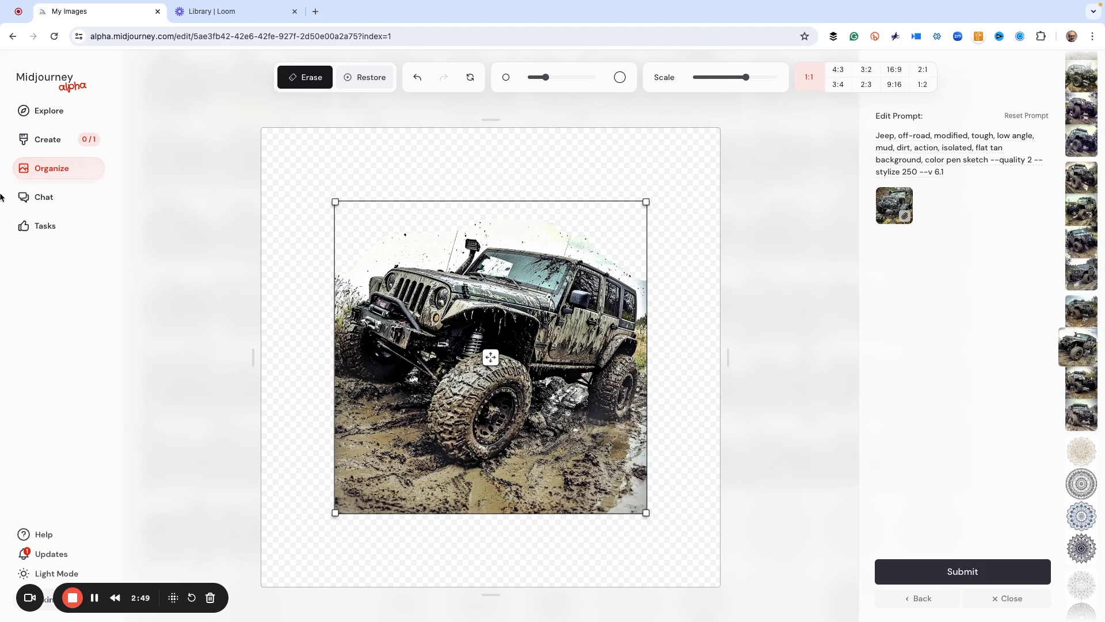
Step: Return to the Create page and wait for the four new muddy Jeep results
click(49, 144)
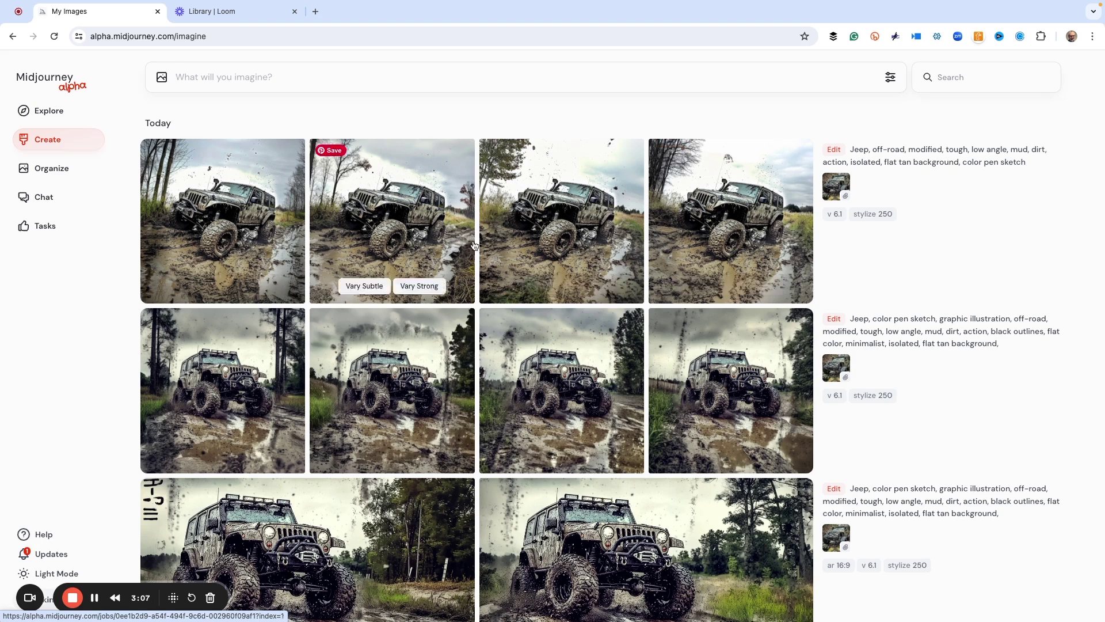
Step: Open the fourth new Jeep result full size and step back to the first
click(746, 218)
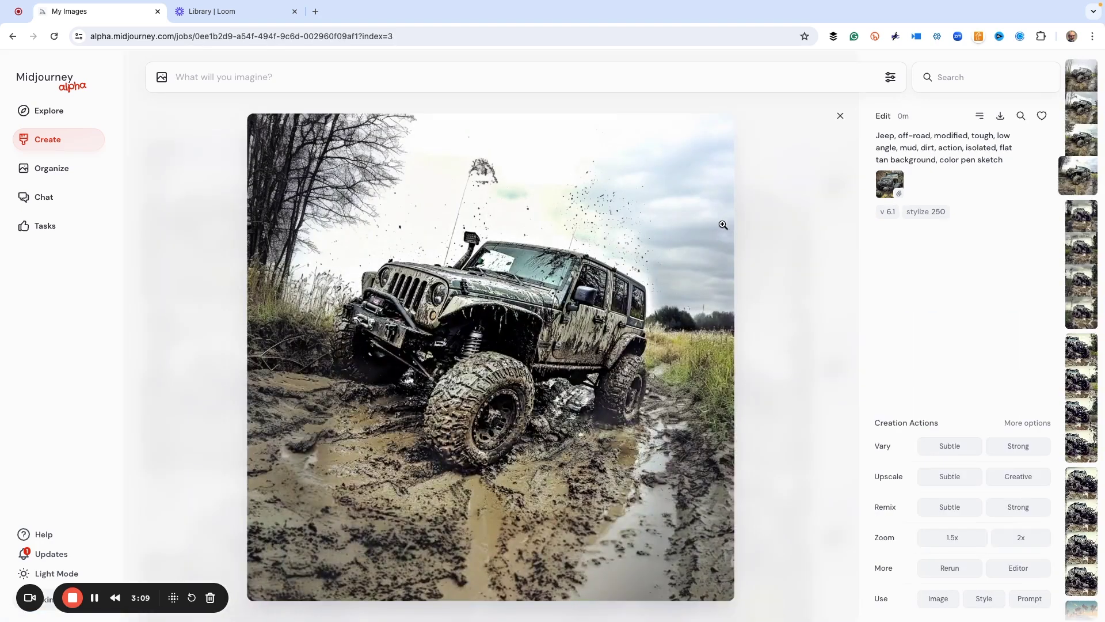
key(Up)
key(Up)
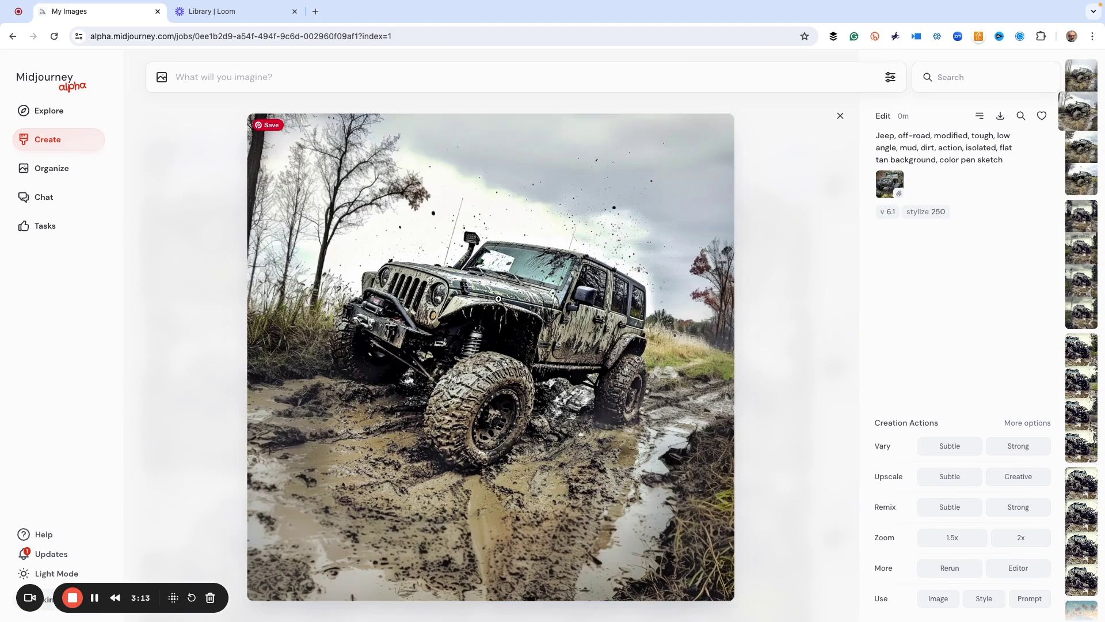
key(Up)
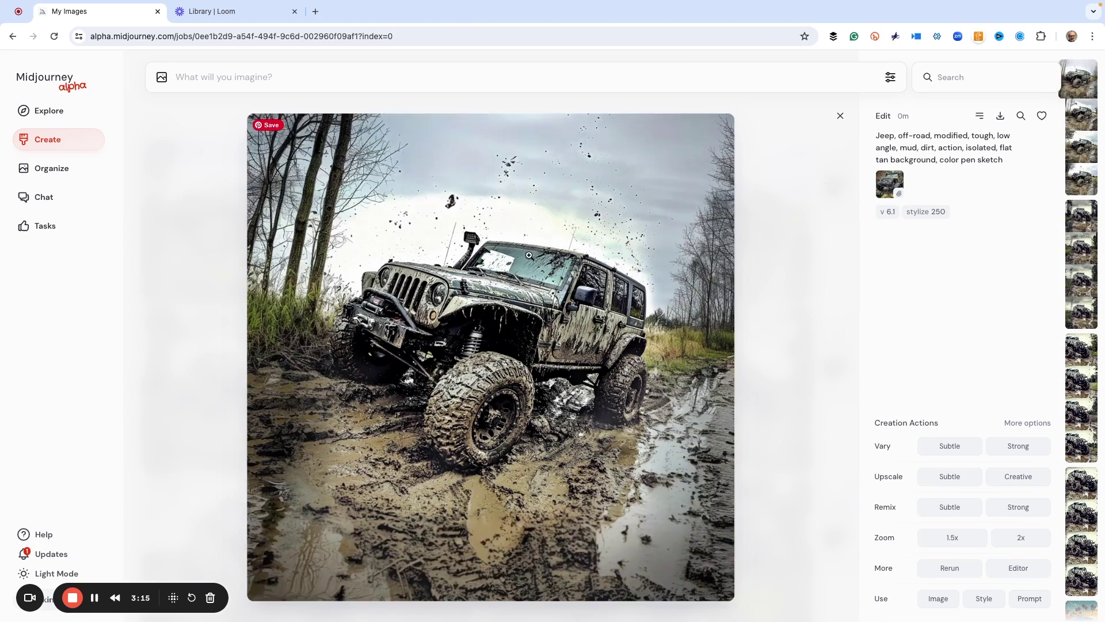